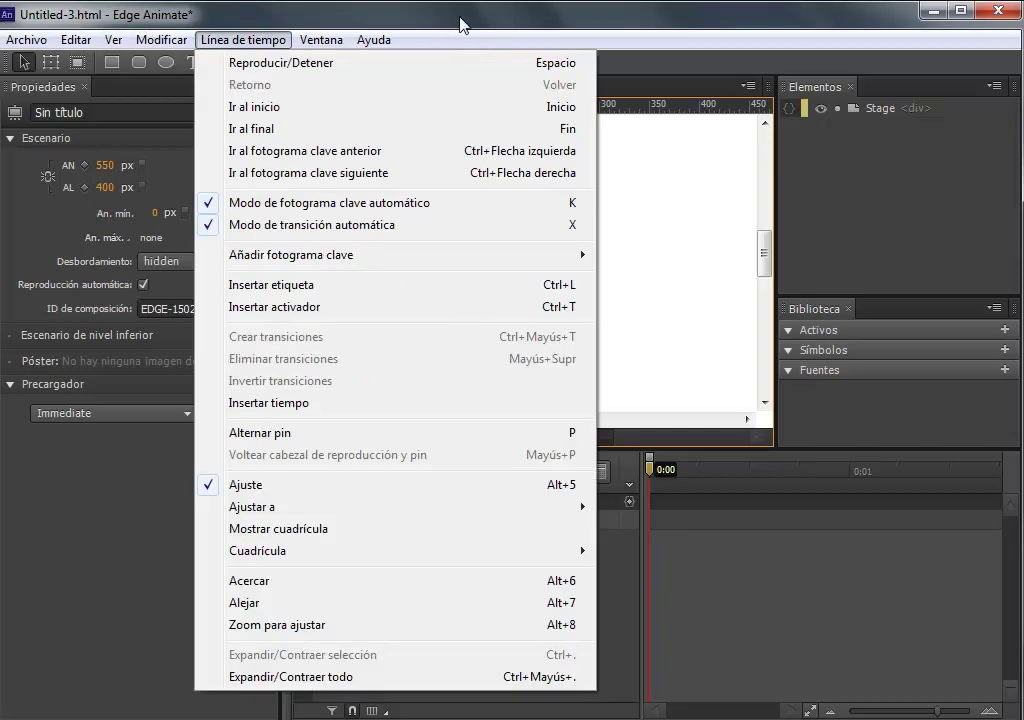
click(459, 23)
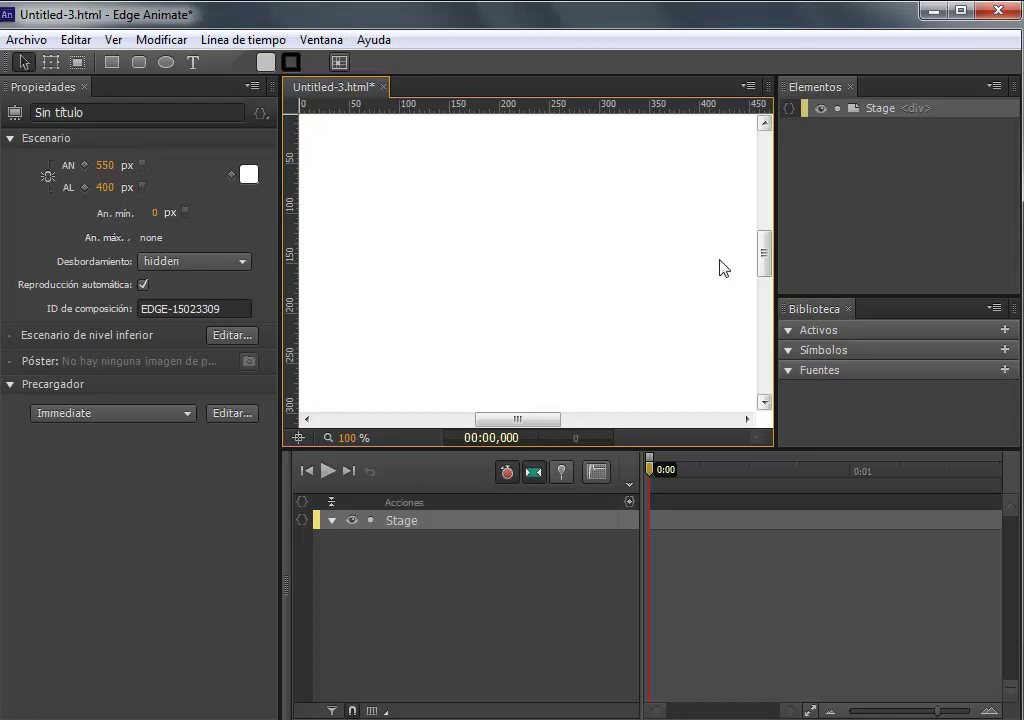
click(317, 43)
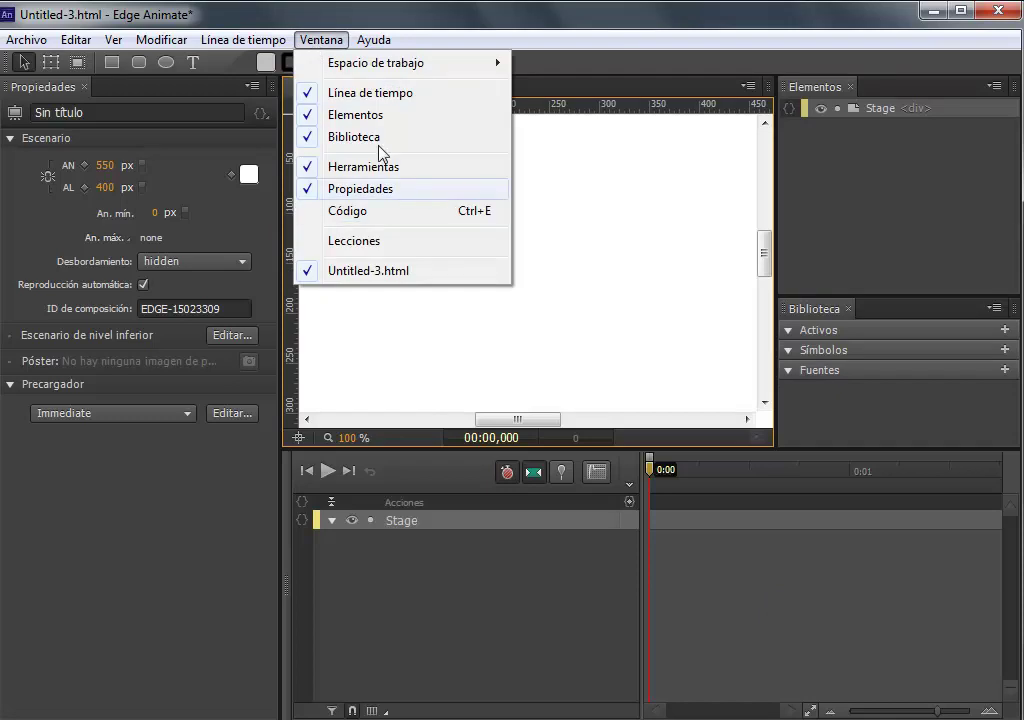
click(418, 32)
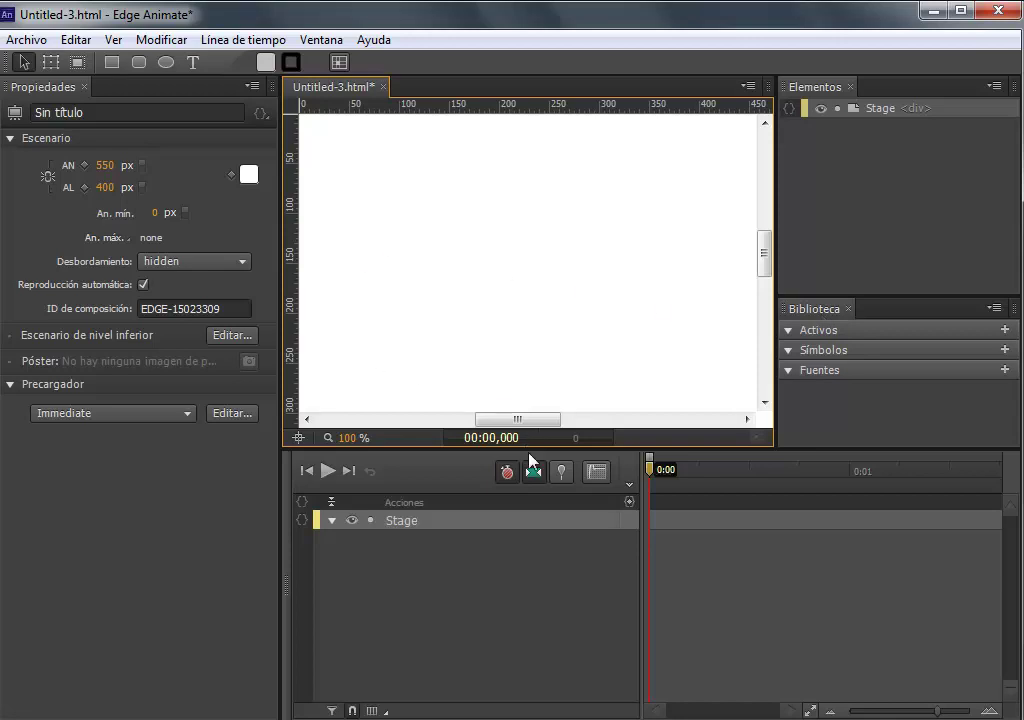
- Enlarge the stage area by lowering its boundary with the timeline and slightly narrowing the Elementos and Biblioteca panels
drag(528, 446, 528, 498)
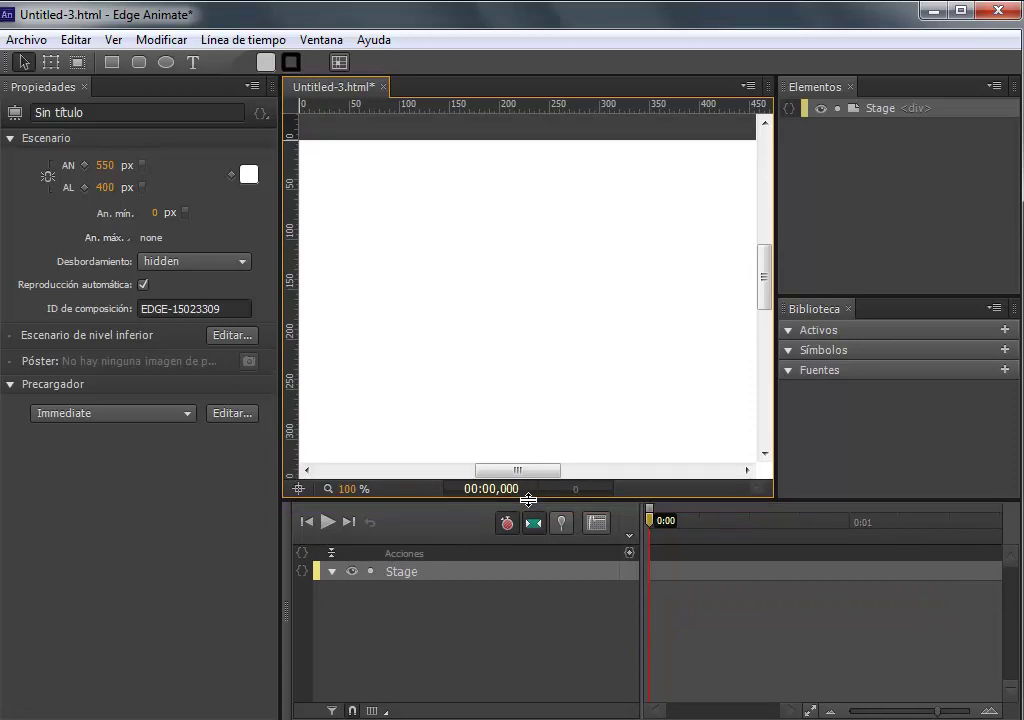
mouse_move(775, 420)
mouse_down()
mouse_move(910, 414)
mouse_move(788, 411)
mouse_up()
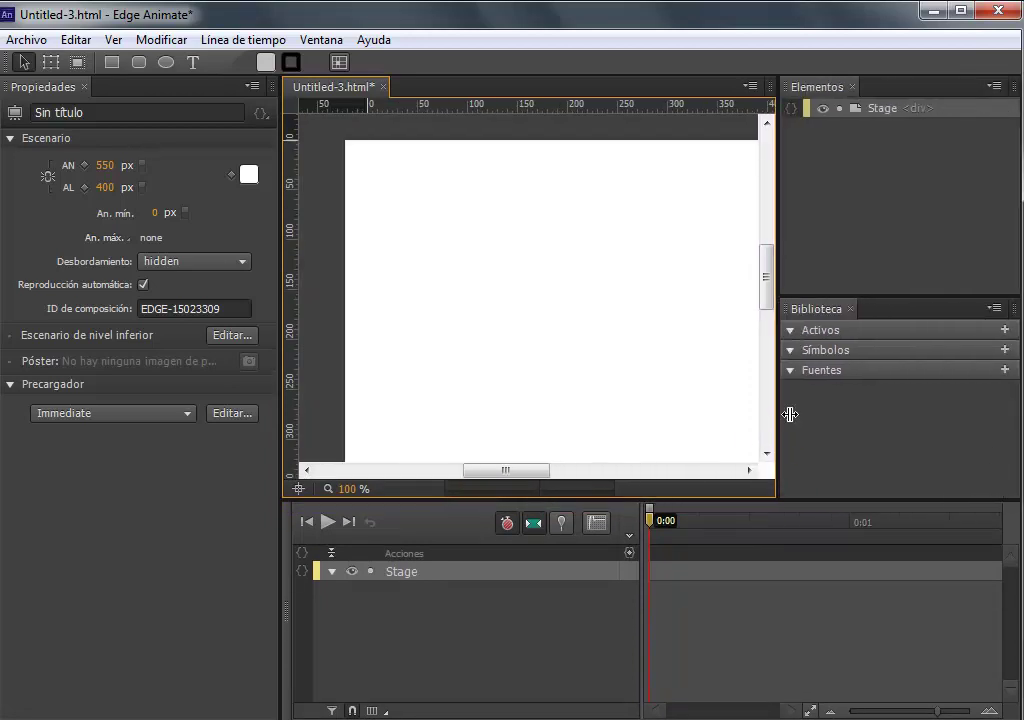
- Reset the Predeterminado workspace to its original layout and close the Lecciones panel
click(320, 40)
mouse_move(347, 66)
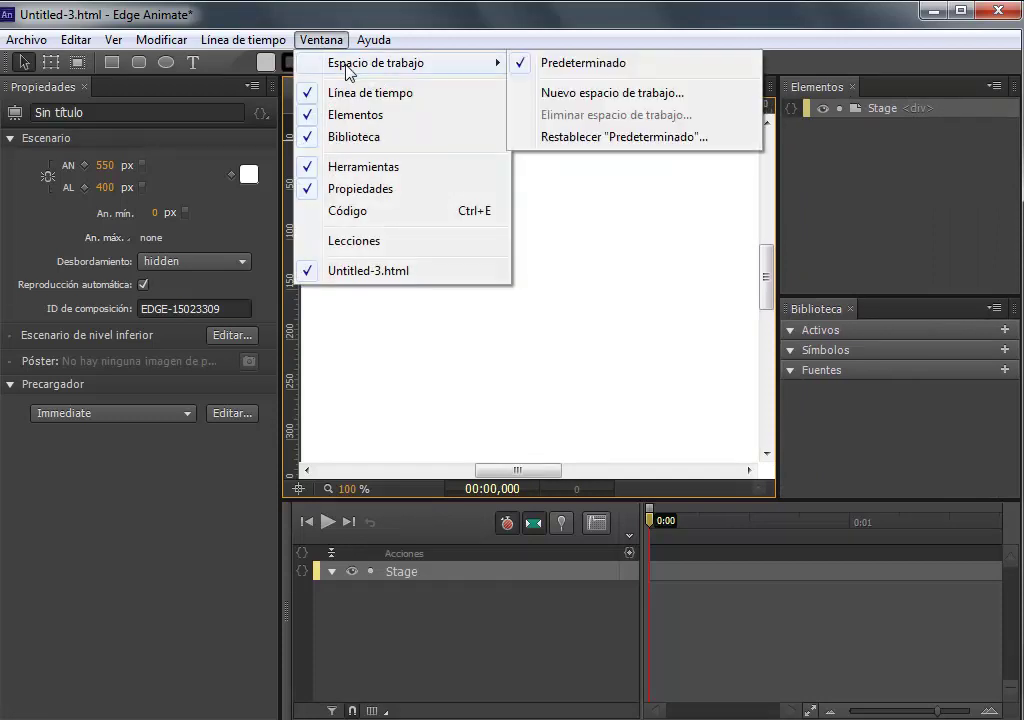
click(578, 138)
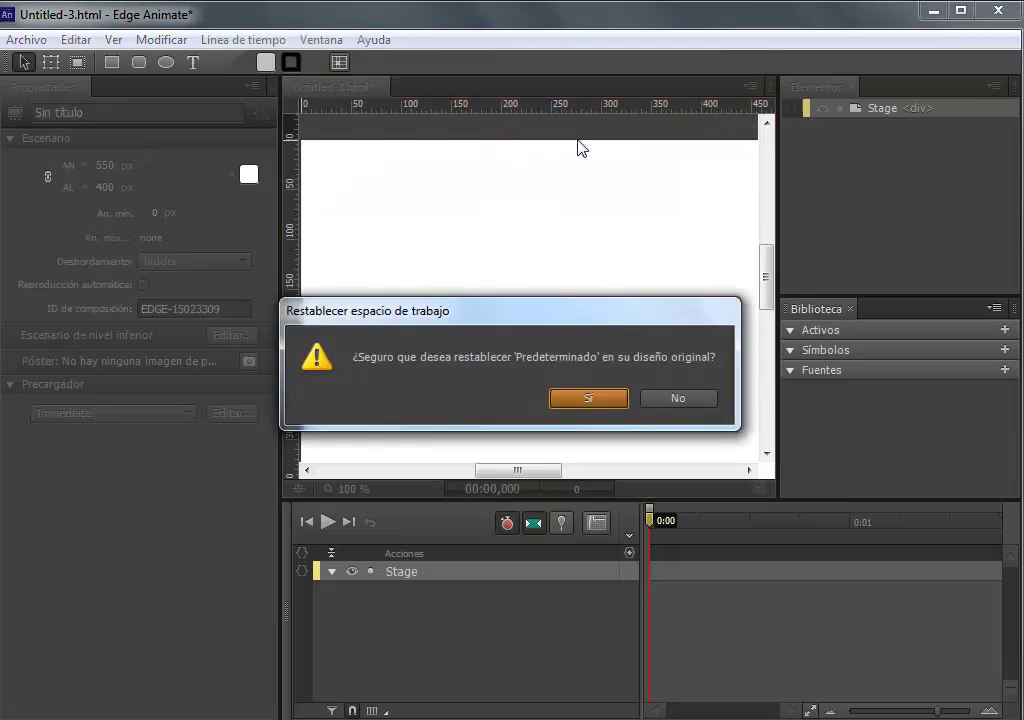
click(587, 399)
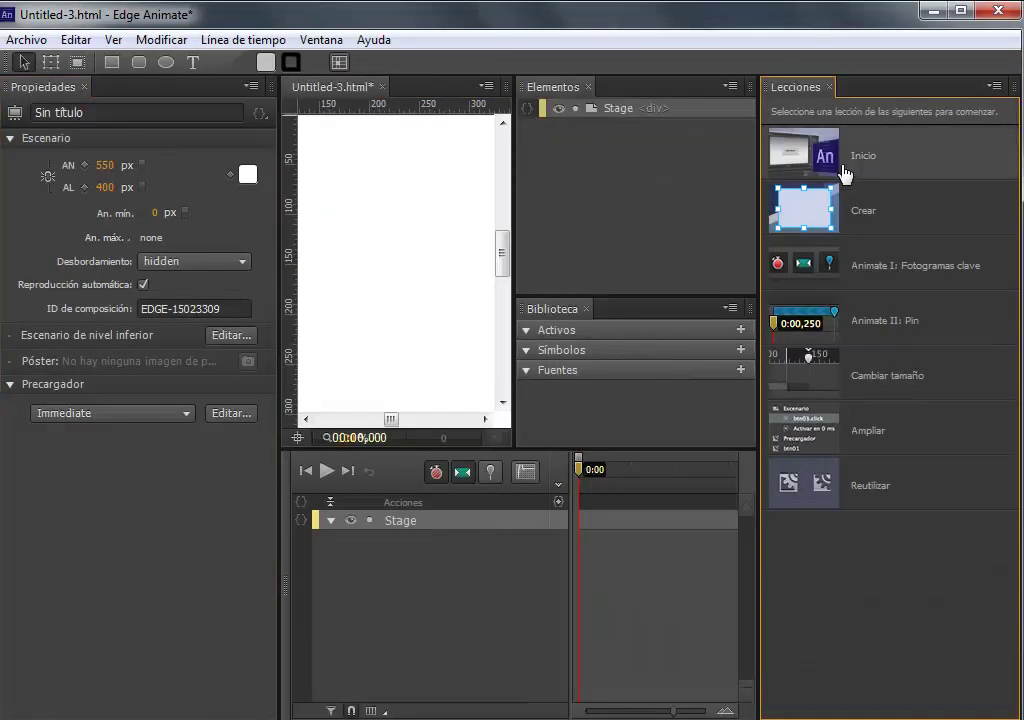
click(829, 88)
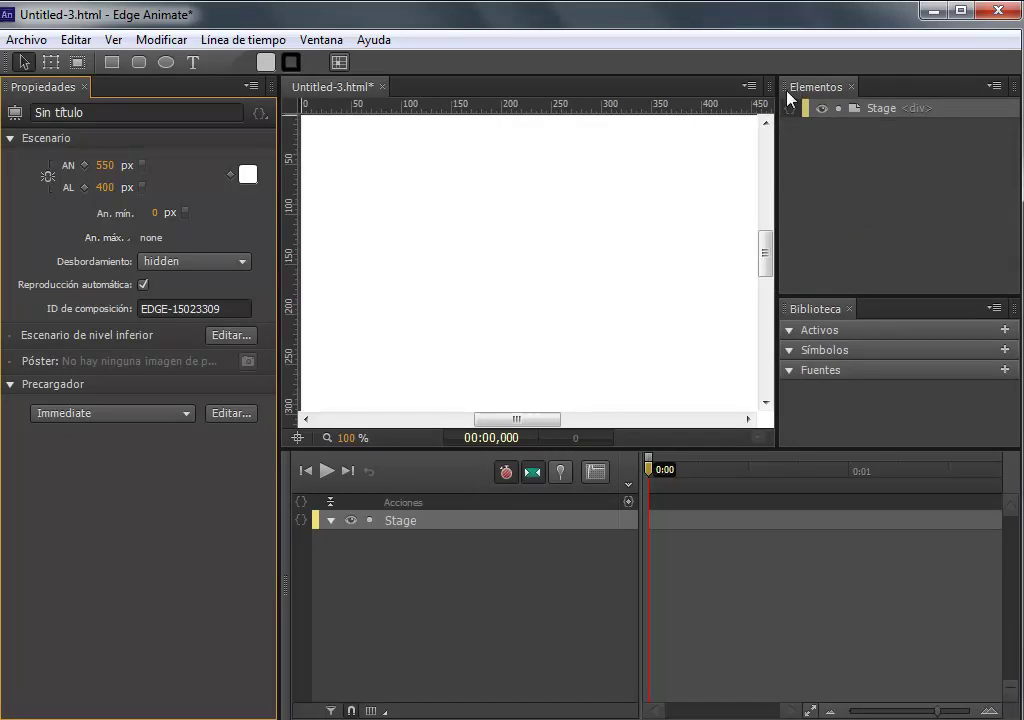
- Dock the Elementos panel as a tab beside the Untitled-3.html document and switch between the two tabs
drag(786, 93, 473, 180)
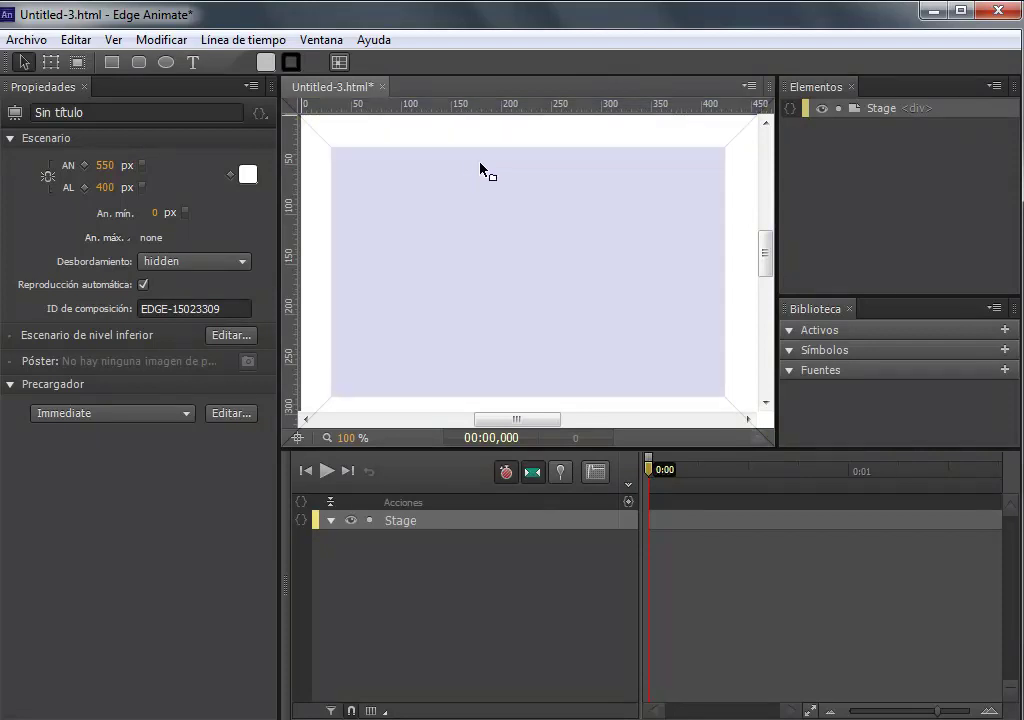
drag(474, 224, 474, 224)
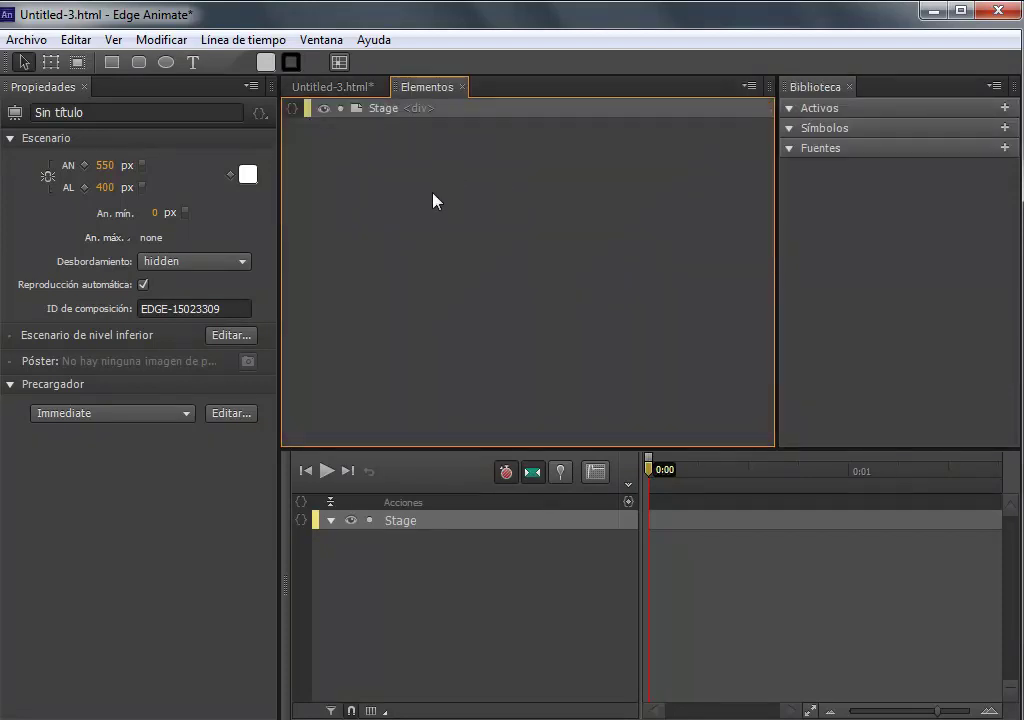
click(338, 90)
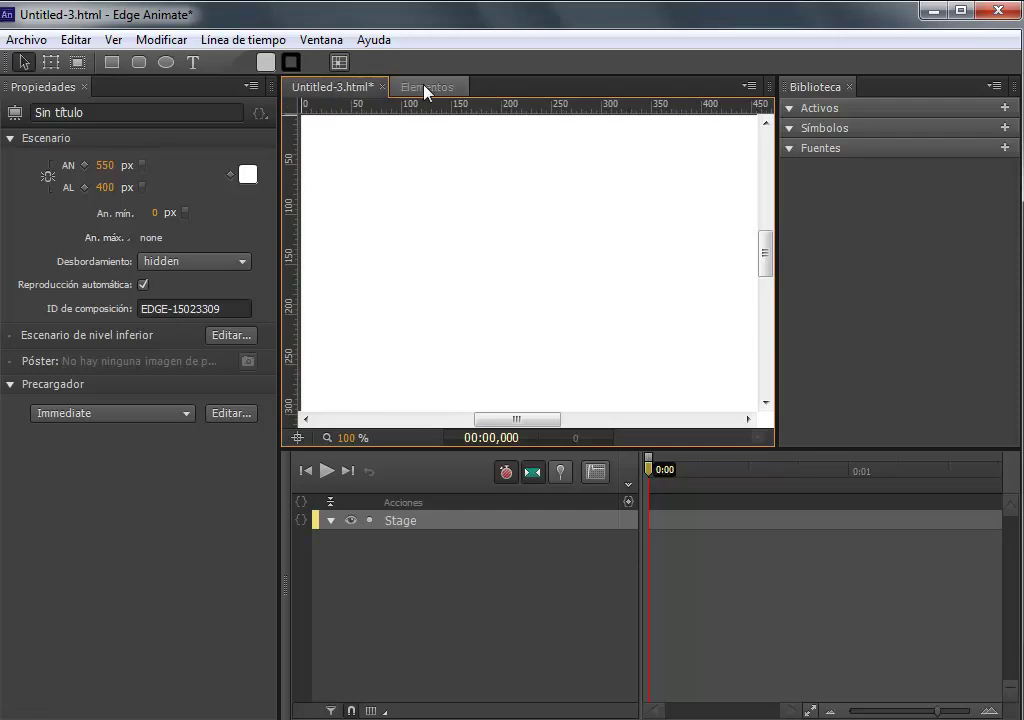
click(425, 90)
click(342, 90)
click(426, 89)
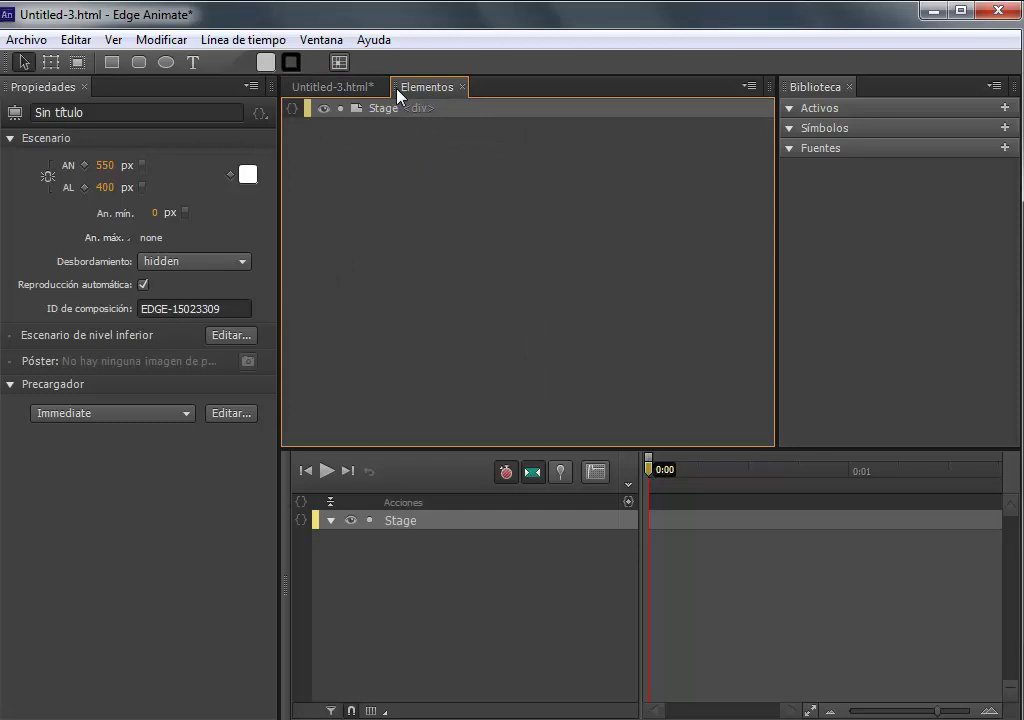
- Group the Elementos panel with the Biblioteca panel as tabs and switch between them
drag(397, 88, 870, 97)
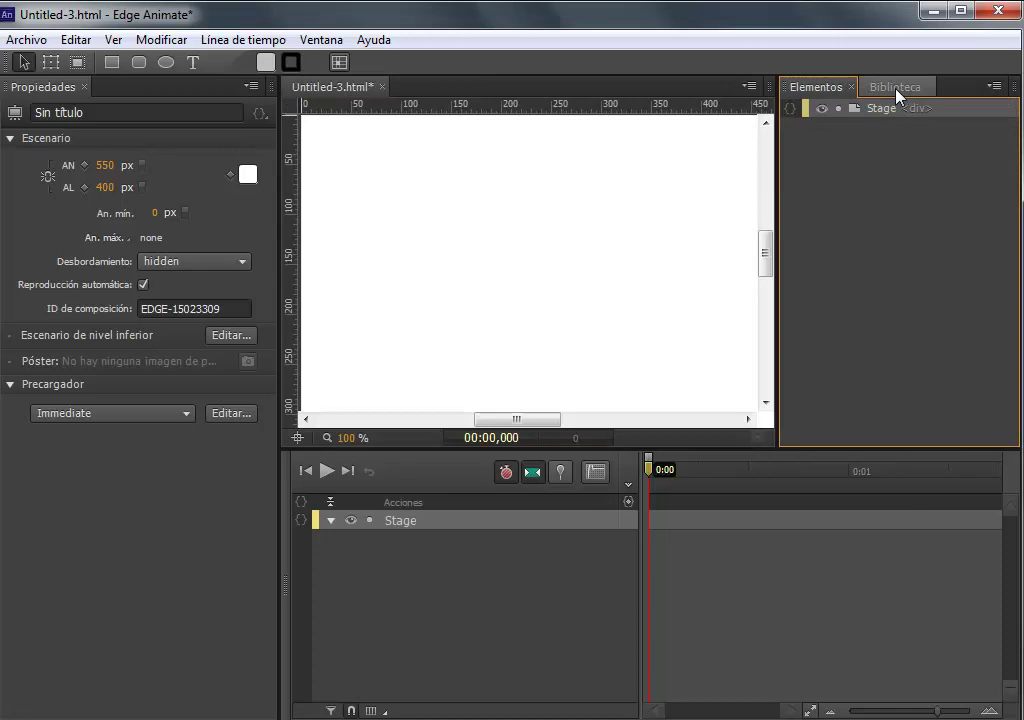
click(896, 89)
click(817, 89)
- Move the Elementos panel into its own column beside Biblioteca and close it
drag(786, 88, 990, 348)
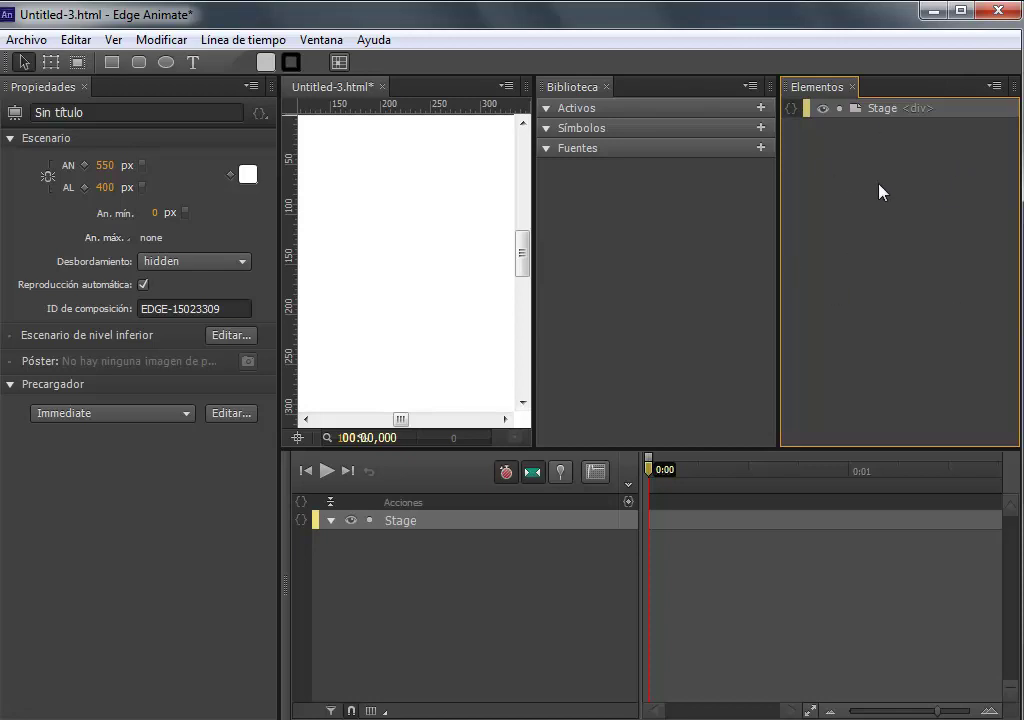
click(995, 86)
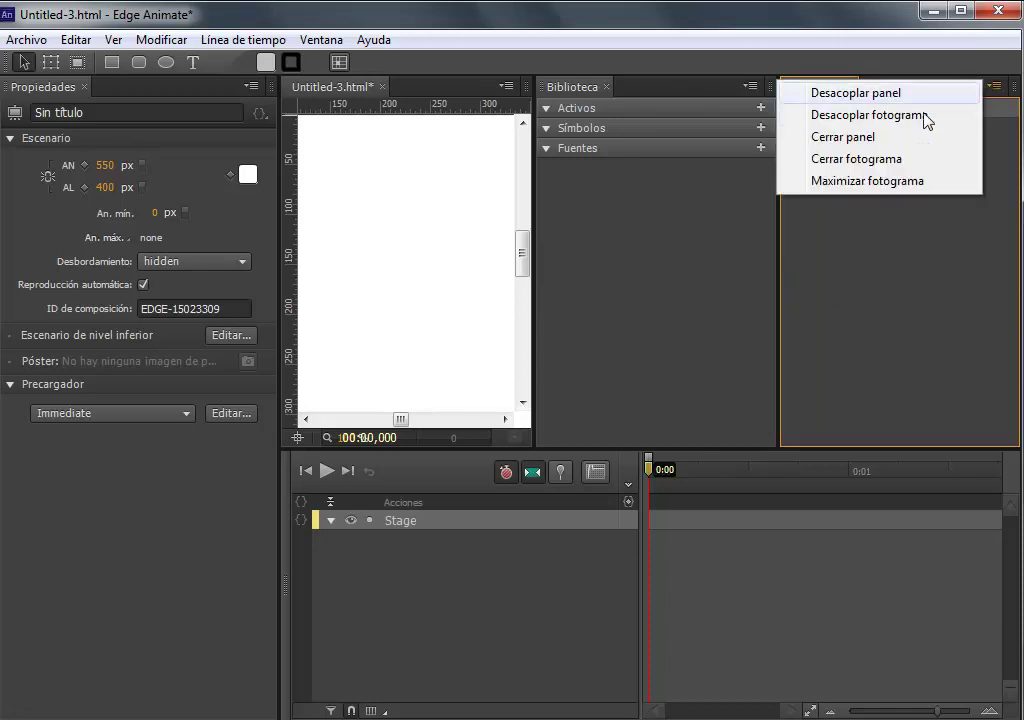
click(890, 139)
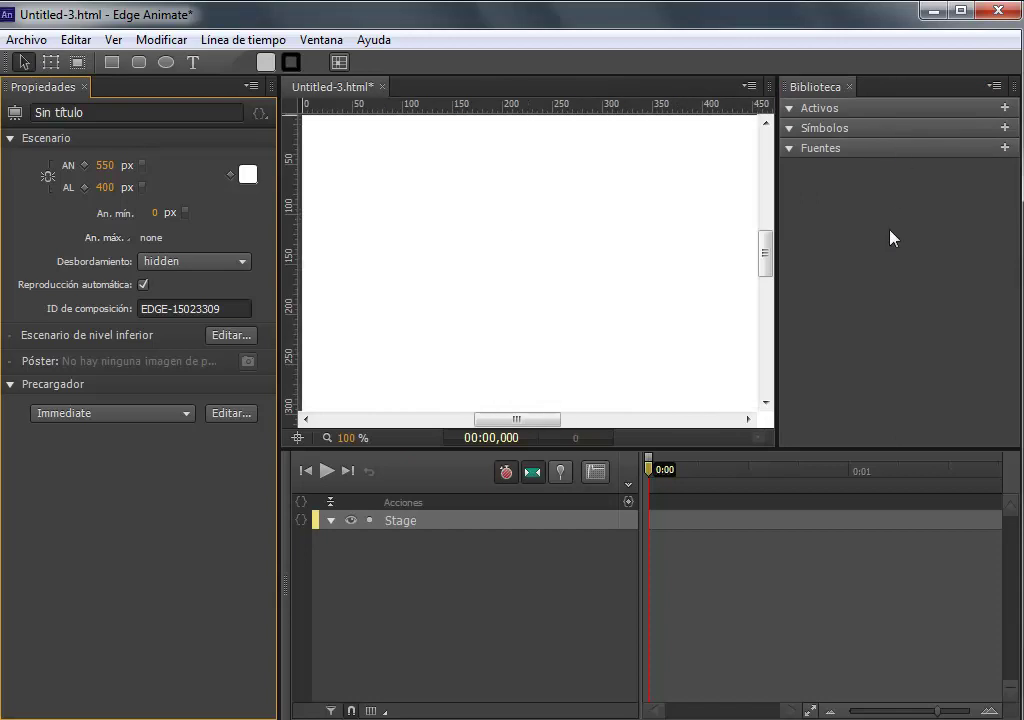
- Show the Elementos panel again and dock it directly below the Biblioteca panel
click(330, 41)
click(356, 115)
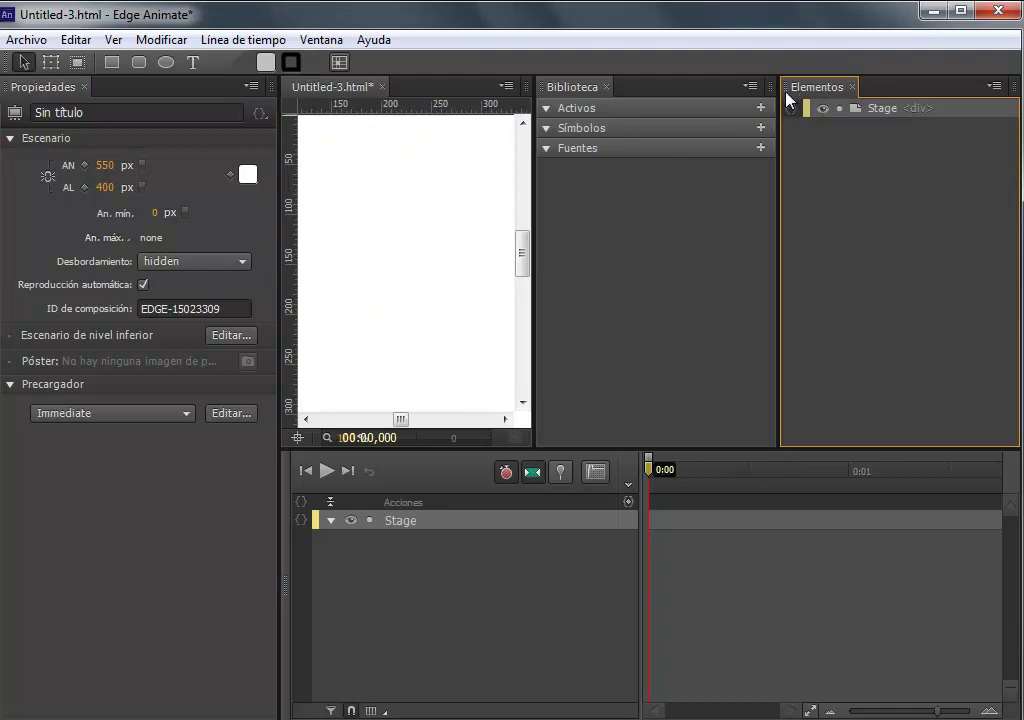
drag(789, 91, 620, 217)
drag(884, 90, 864, 433)
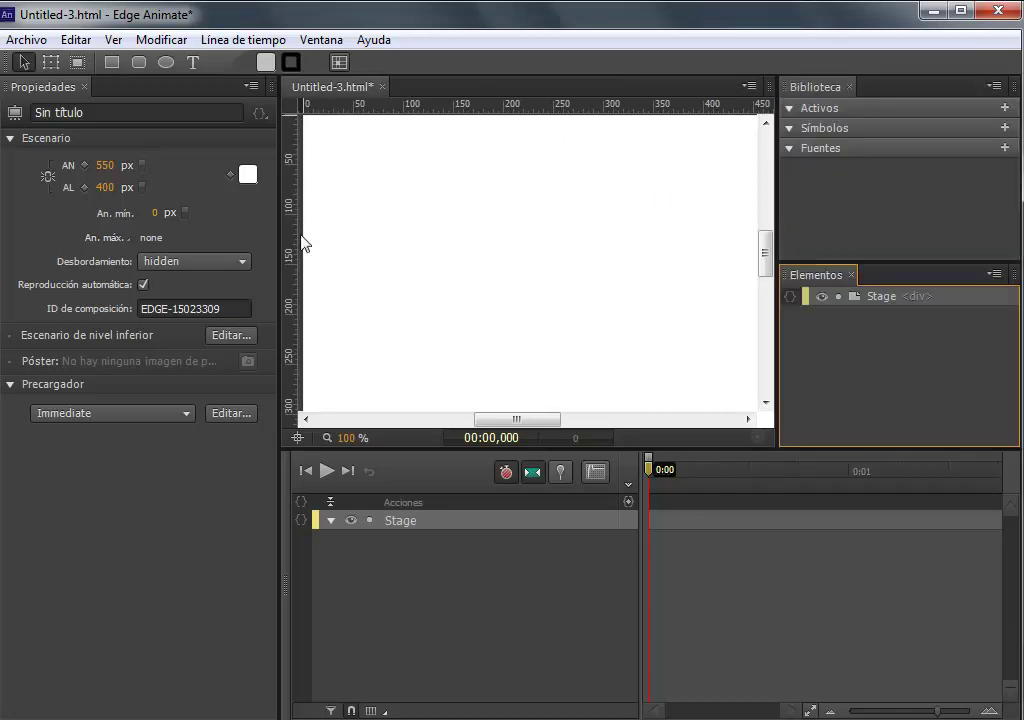
- Dock the Propiedades panel beside the stage above a full-width timeline, and narrow the timeline's element list
drag(7, 90, 322, 247)
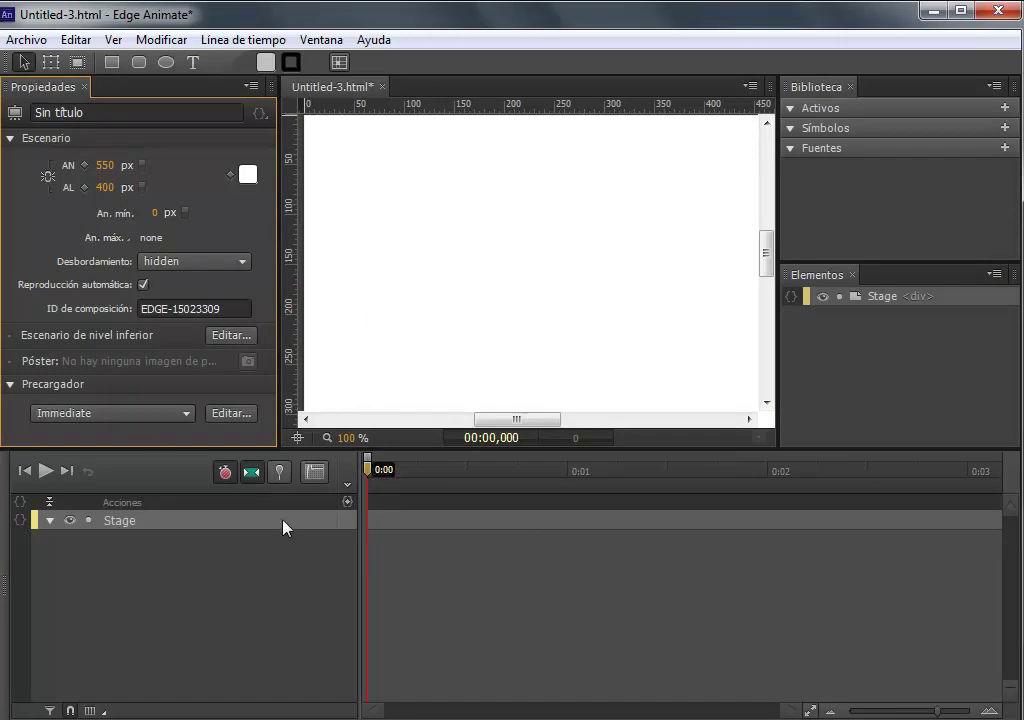
drag(358, 532, 305, 552)
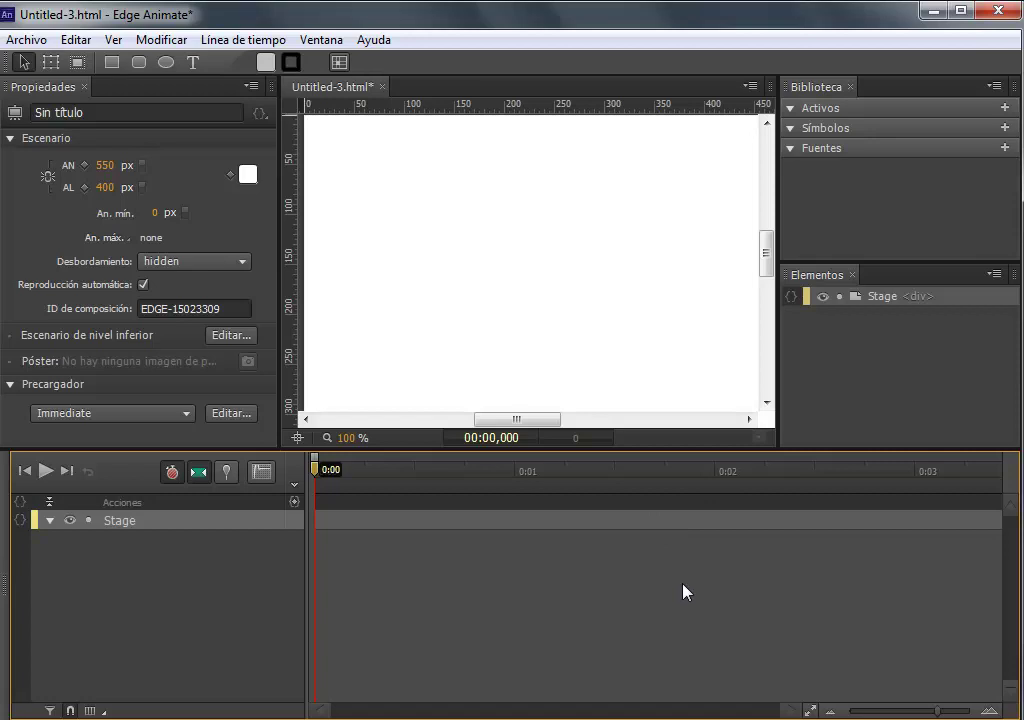
- Restore the original layout of the Predeterminado workspace and remove the Lecciones panel from it
click(322, 43)
mouse_move(343, 64)
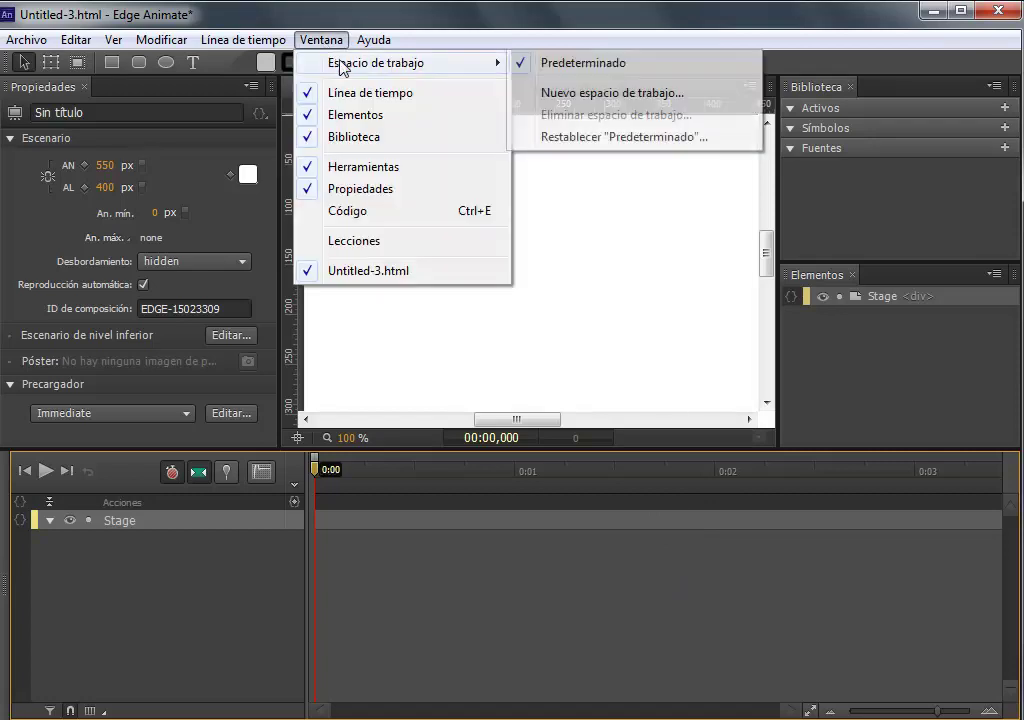
click(577, 141)
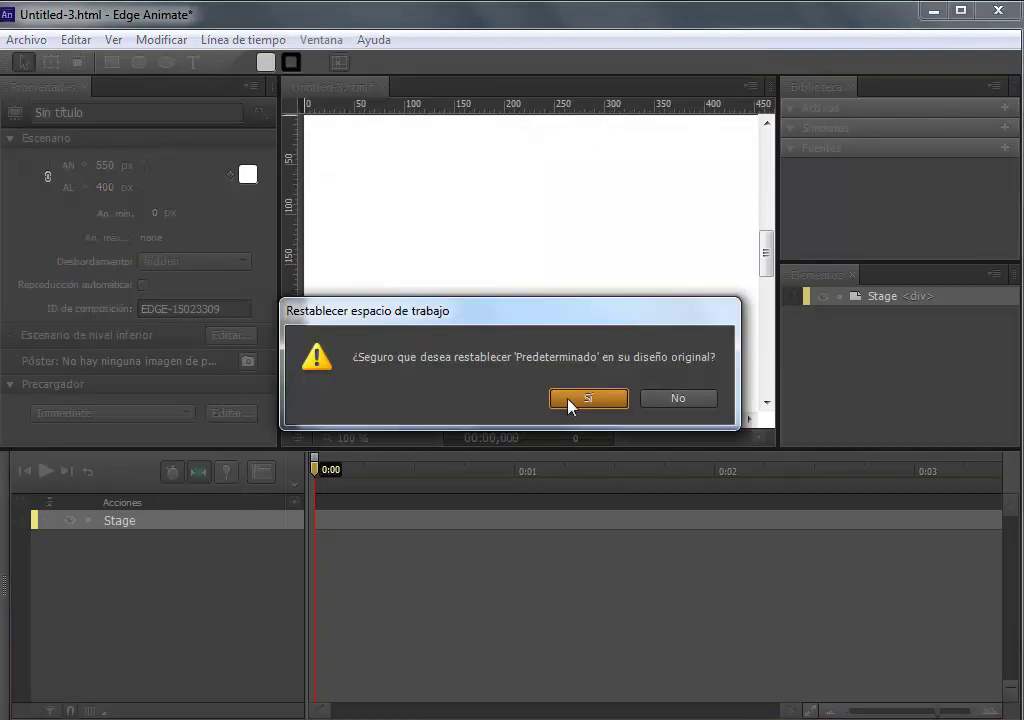
click(586, 399)
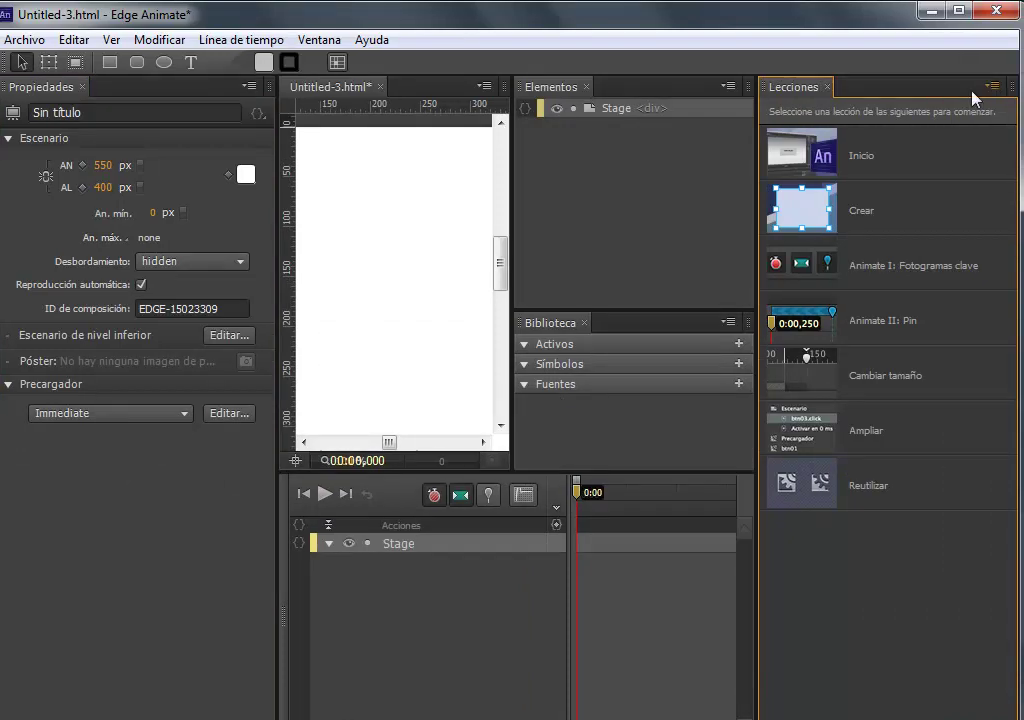
drag(830, 91, 750, 315)
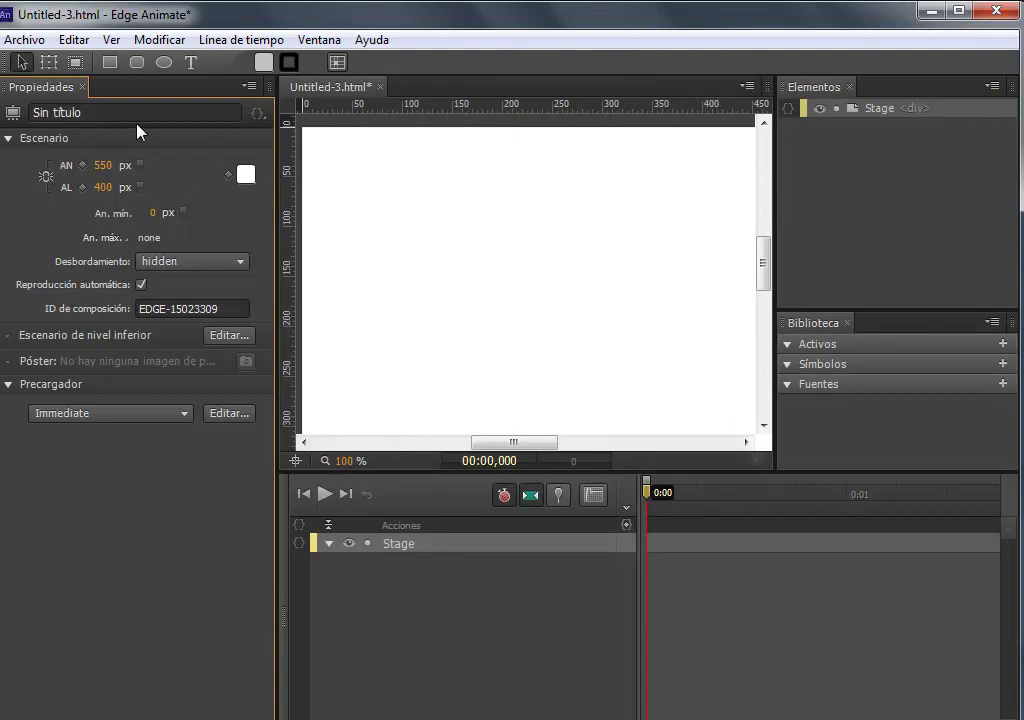
- Dock Propiedades beside the stage above a full-width timeline and save the layout as a new workspace named "animación"
drag(8, 90, 316, 287)
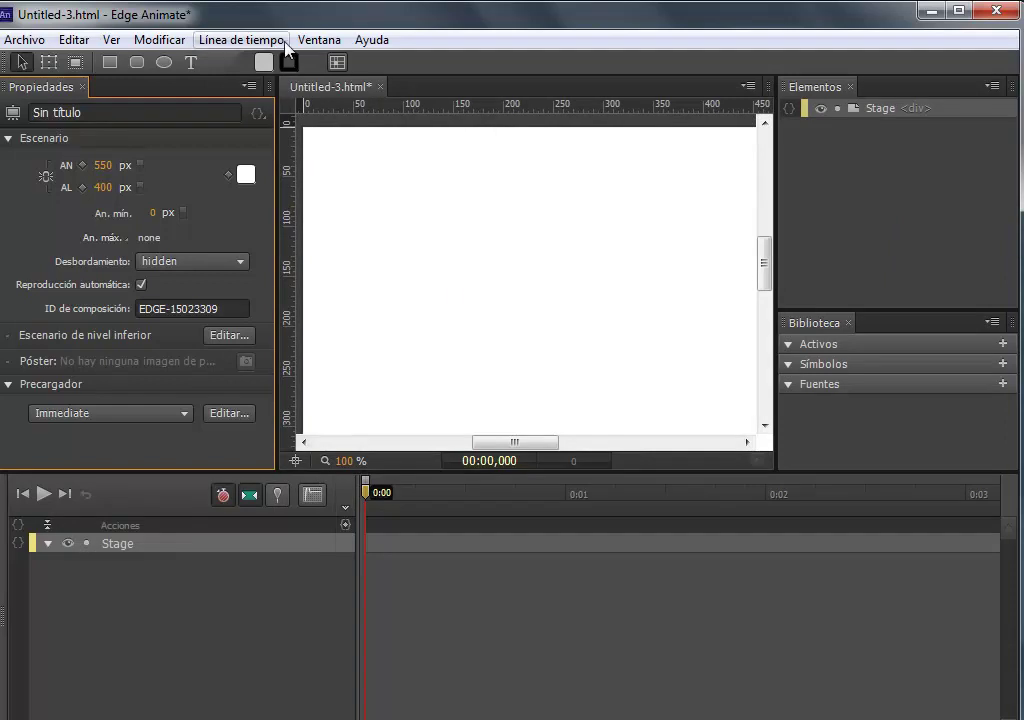
click(319, 40)
mouse_move(343, 68)
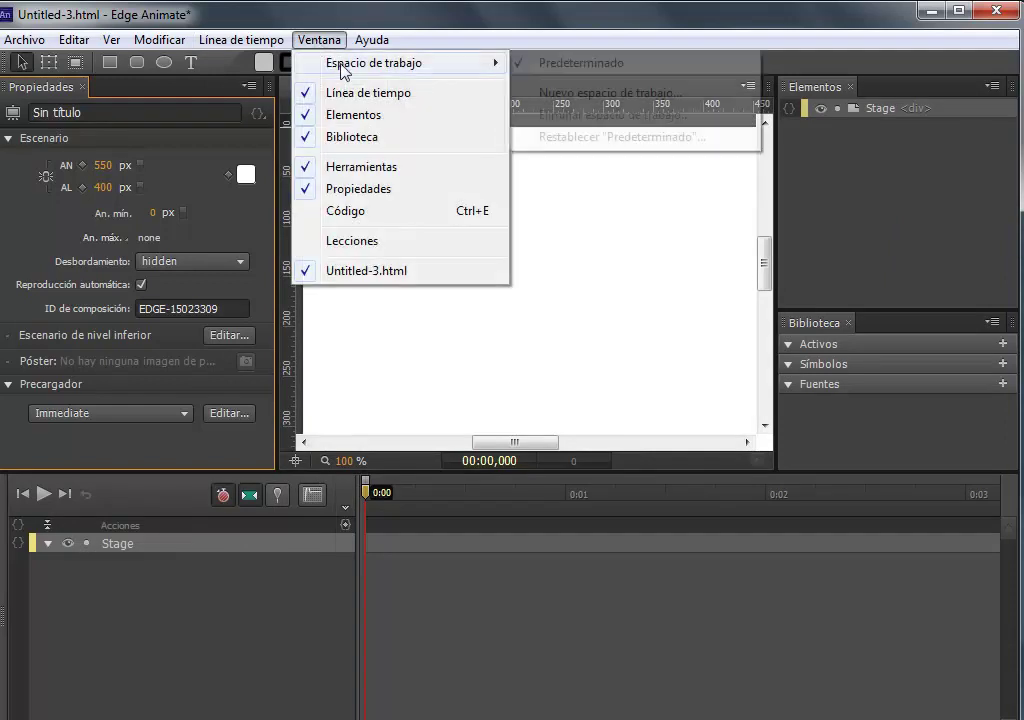
click(572, 95)
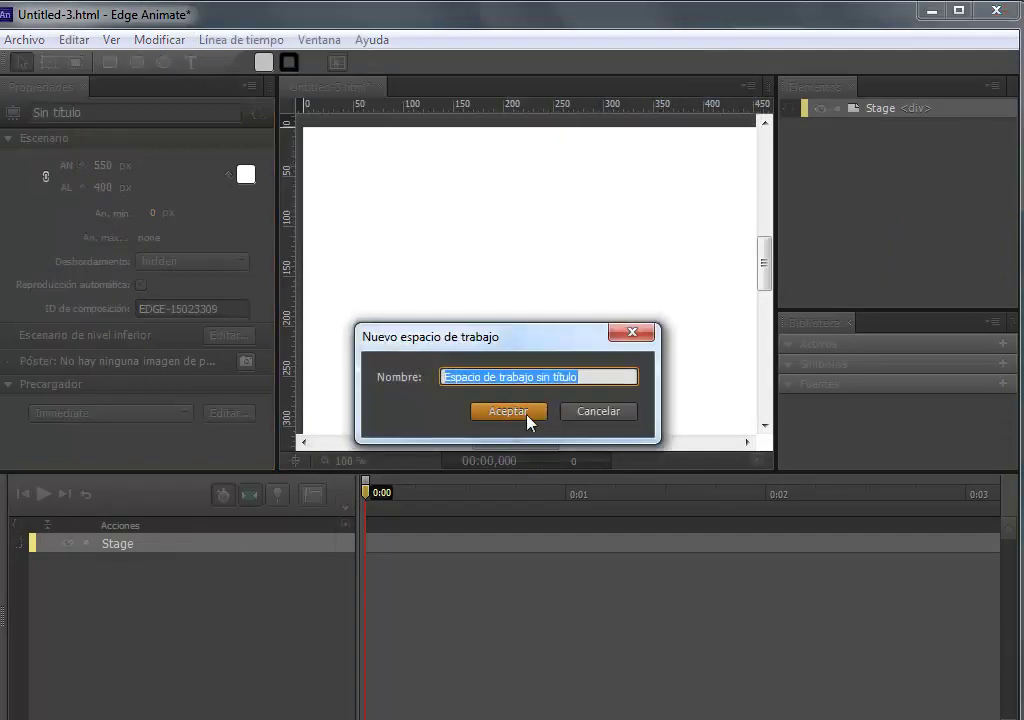
text(ani)
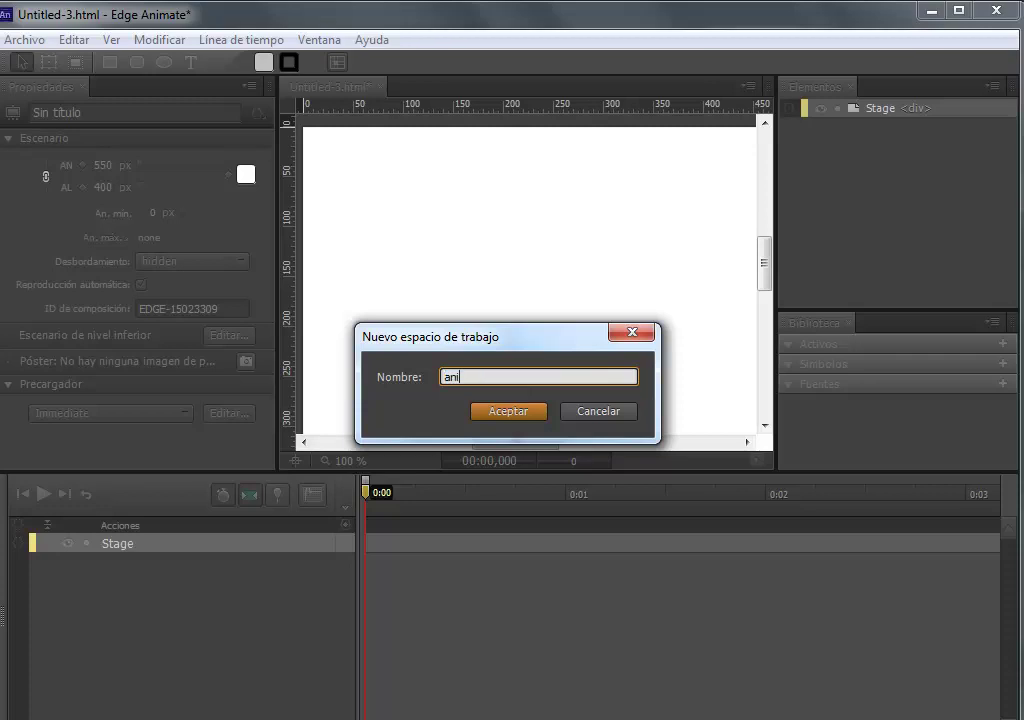
text(mación)
click(515, 408)
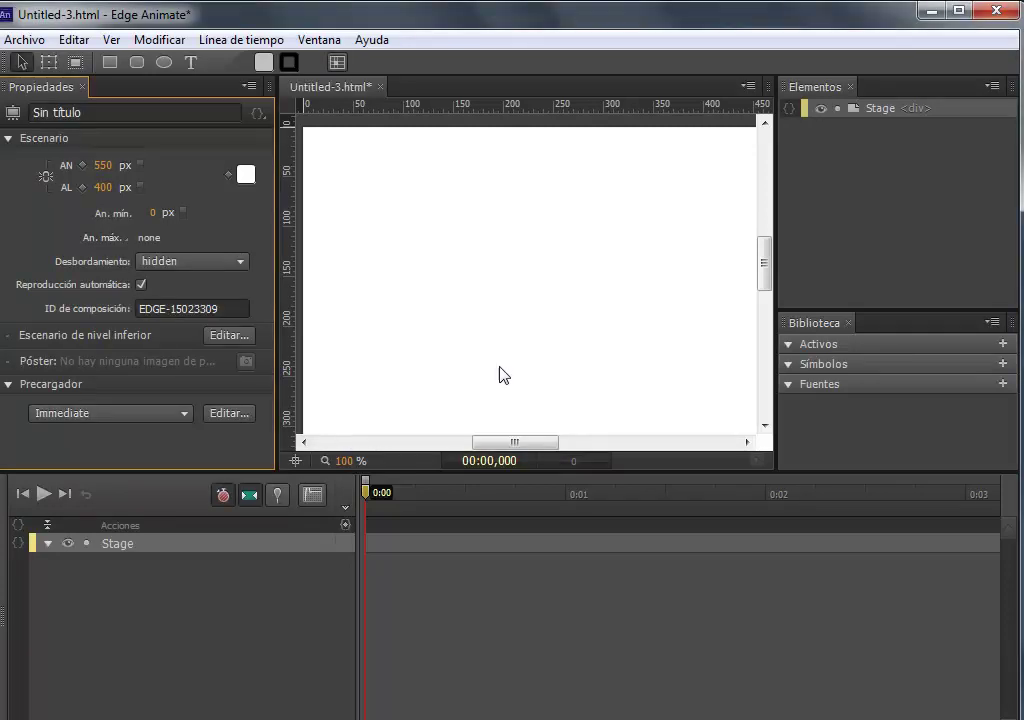
- Switch to the Predeterminado workspace and reset it to its original layout
click(314, 45)
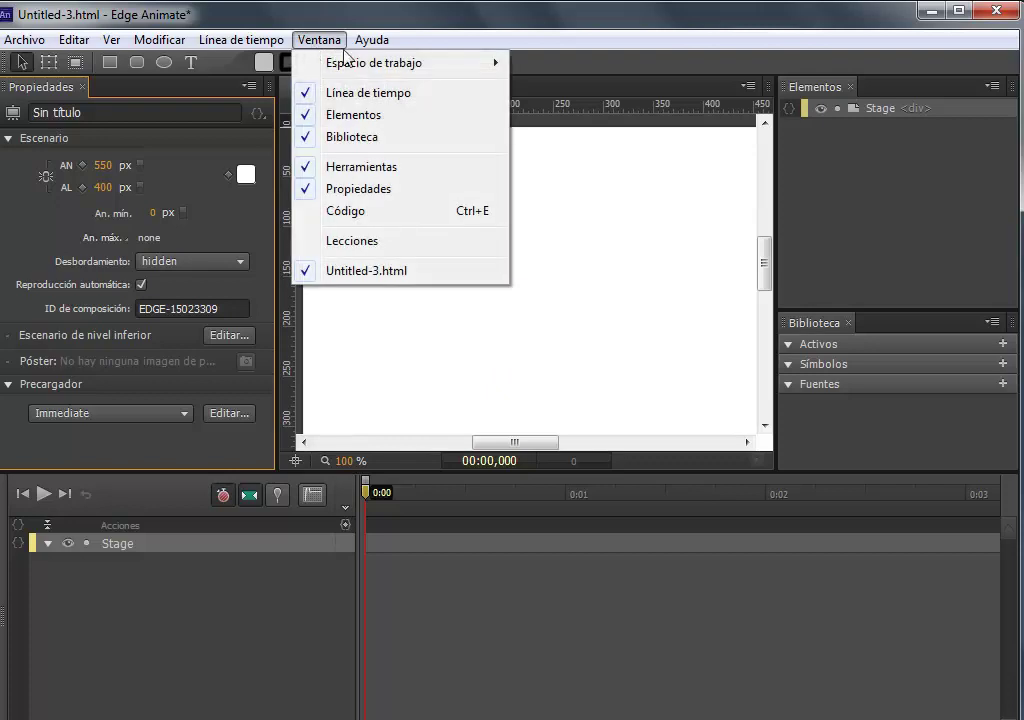
mouse_move(347, 68)
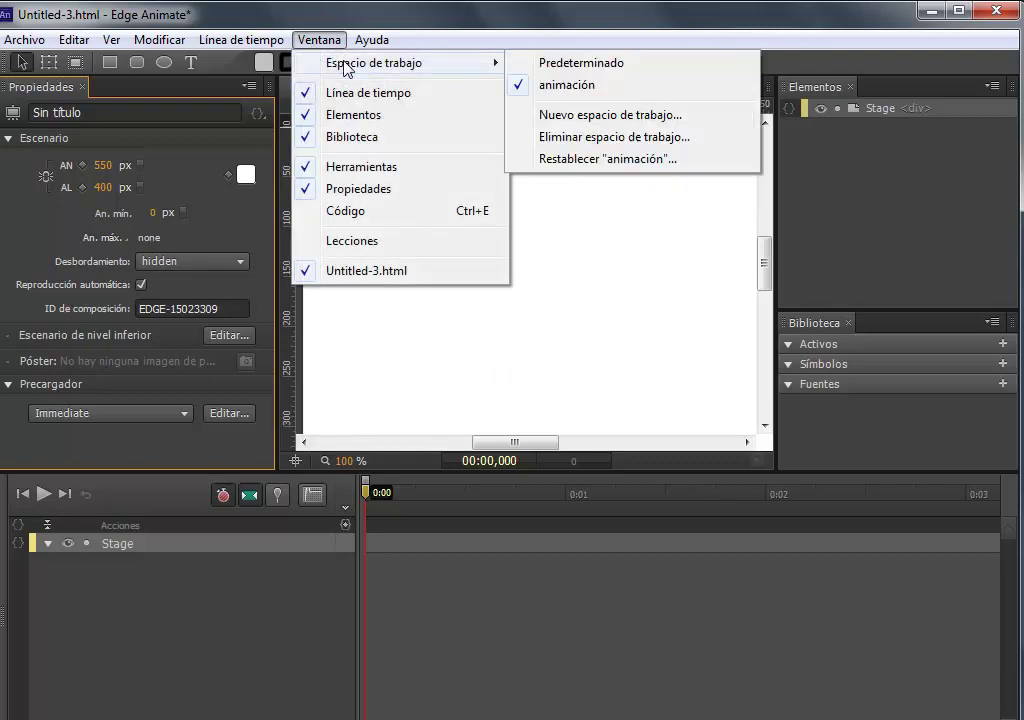
click(562, 66)
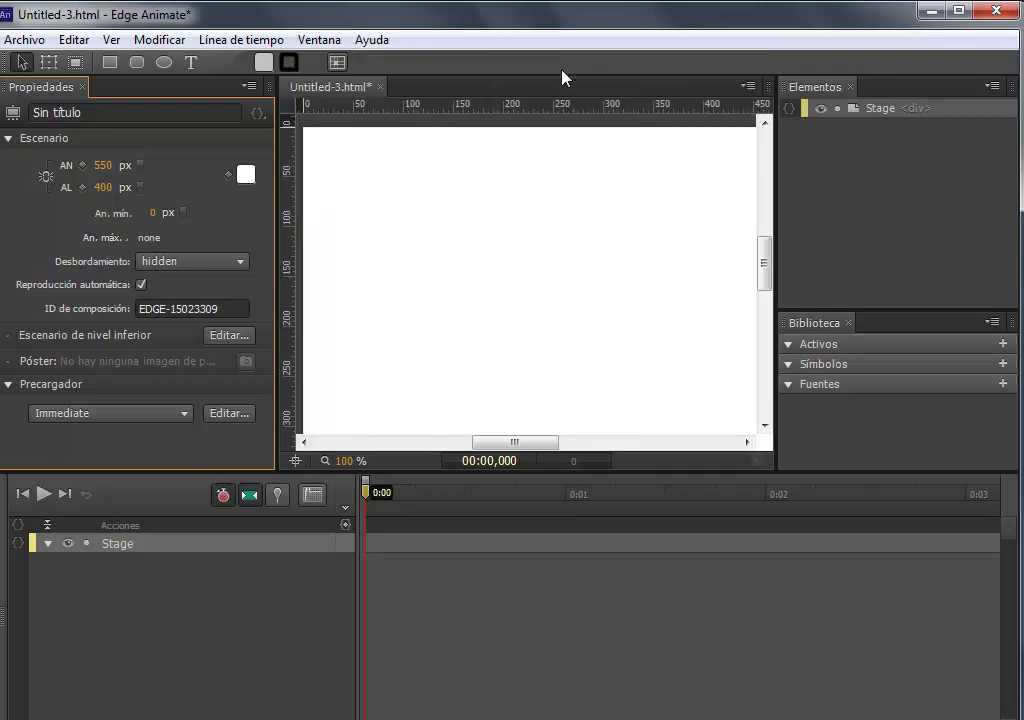
click(333, 47)
mouse_move(450, 62)
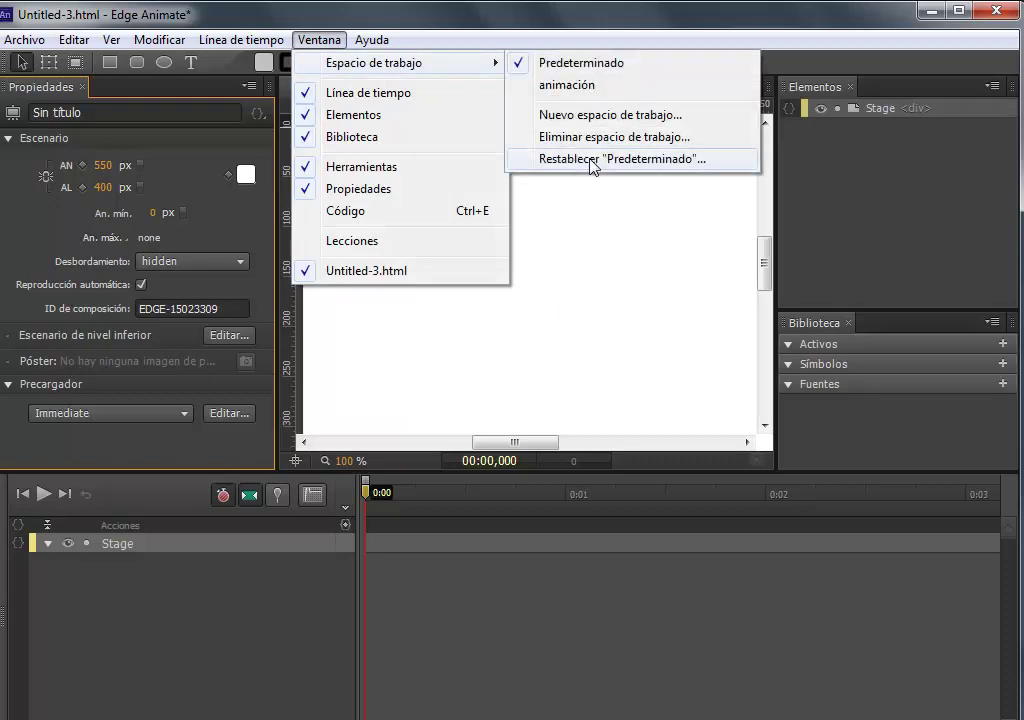
click(592, 160)
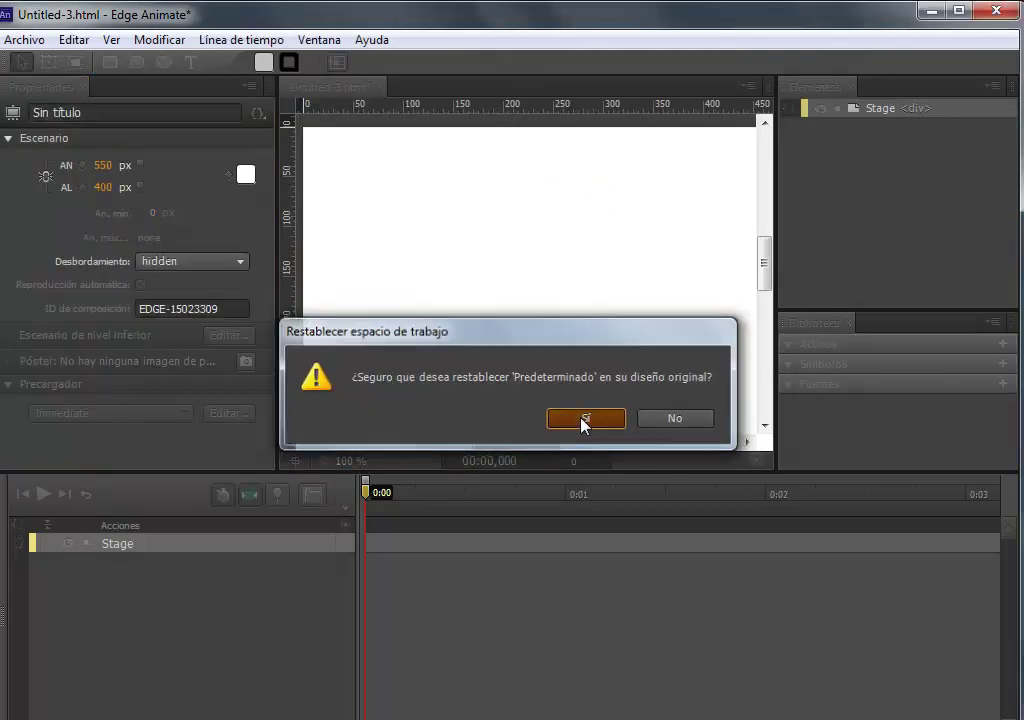
click(584, 421)
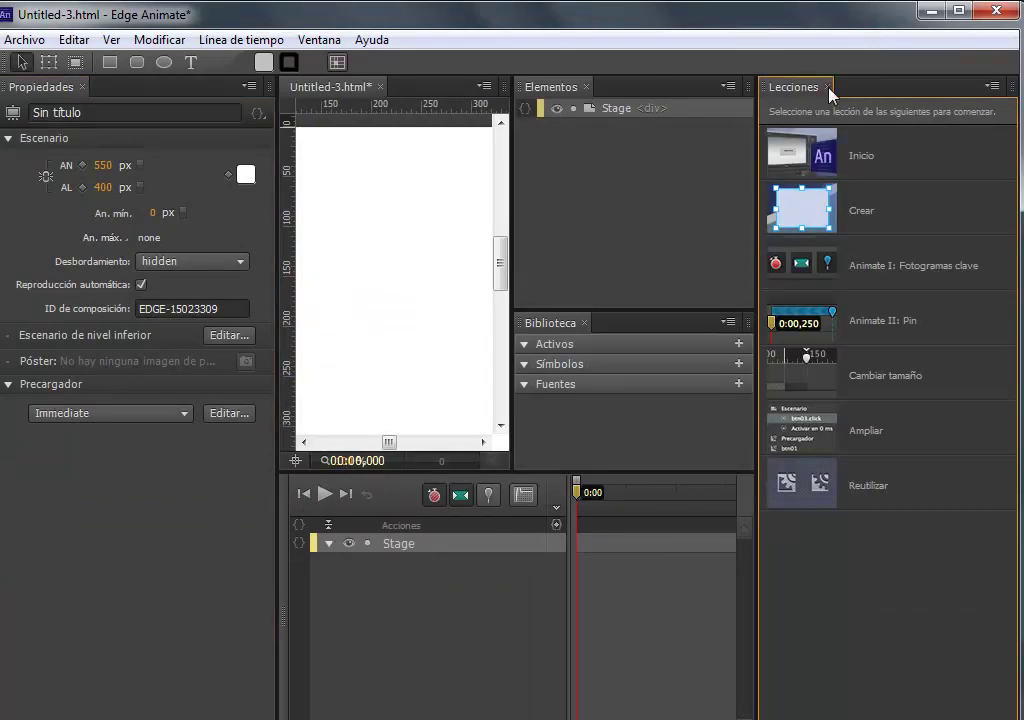
- Switch back to the animación workspace and check which workspace is active
click(320, 40)
mouse_move(358, 72)
click(562, 88)
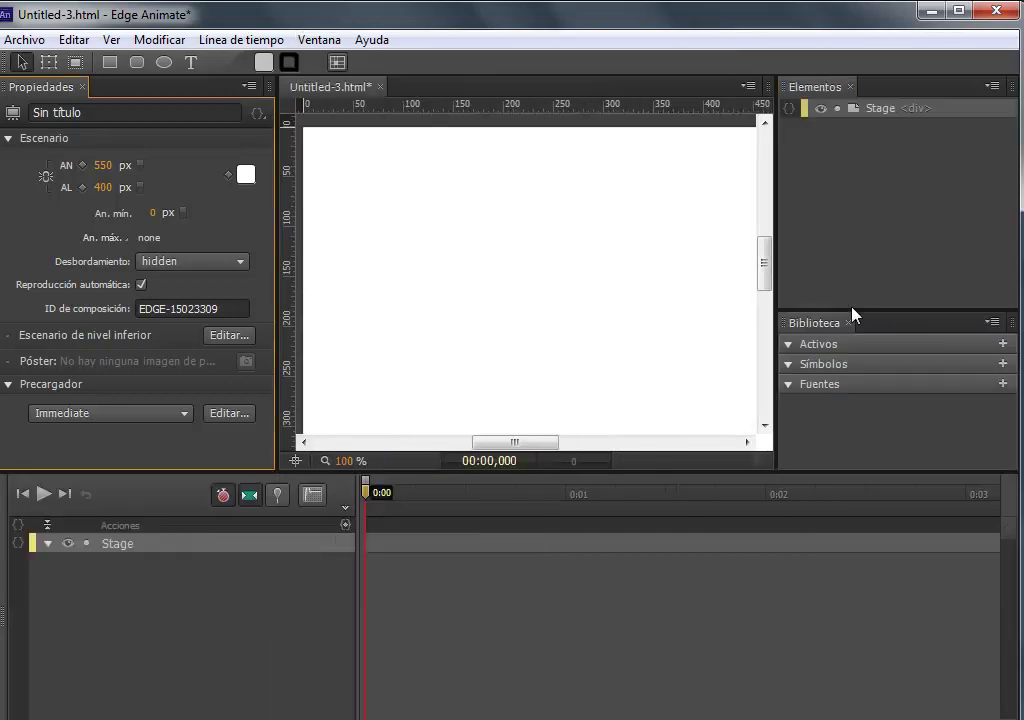
click(318, 40)
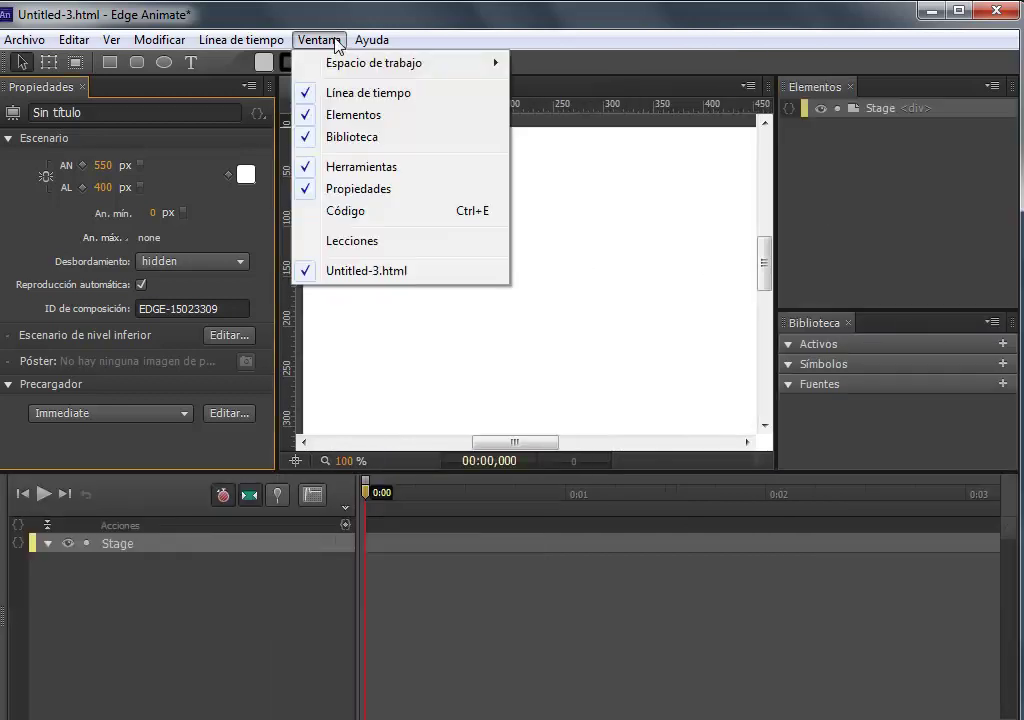
mouse_move(337, 64)
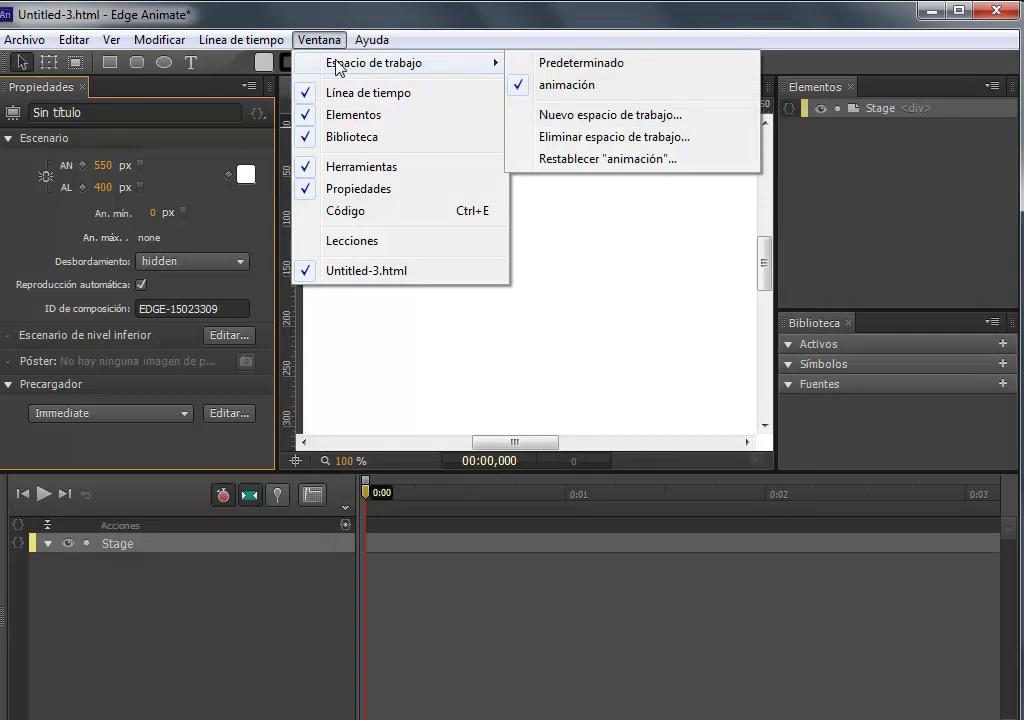
click(560, 28)
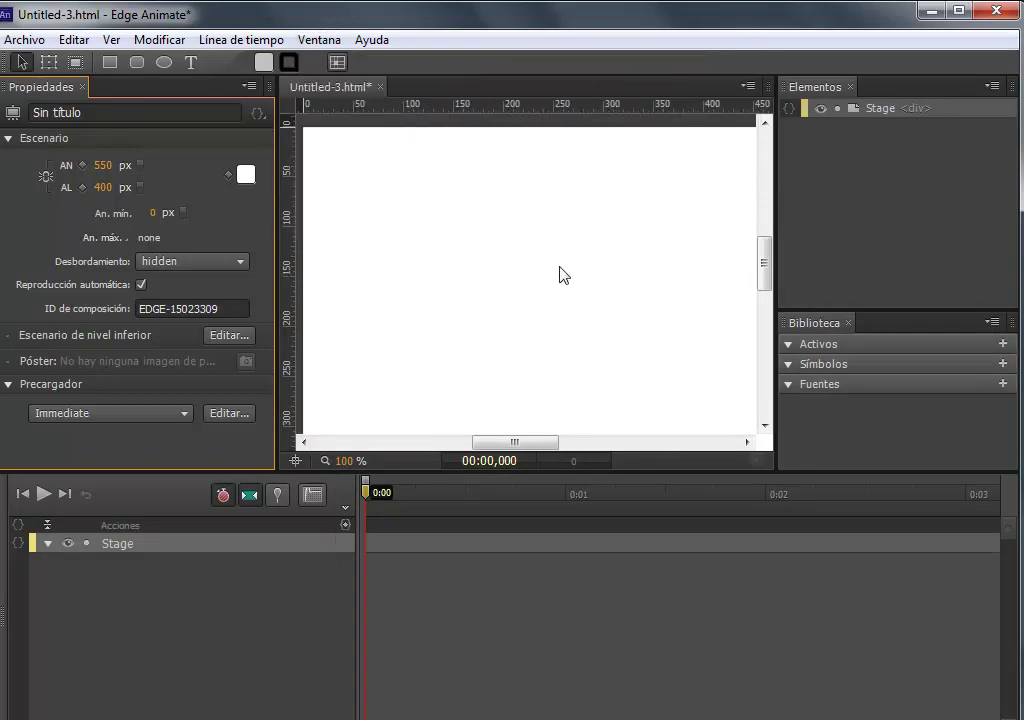